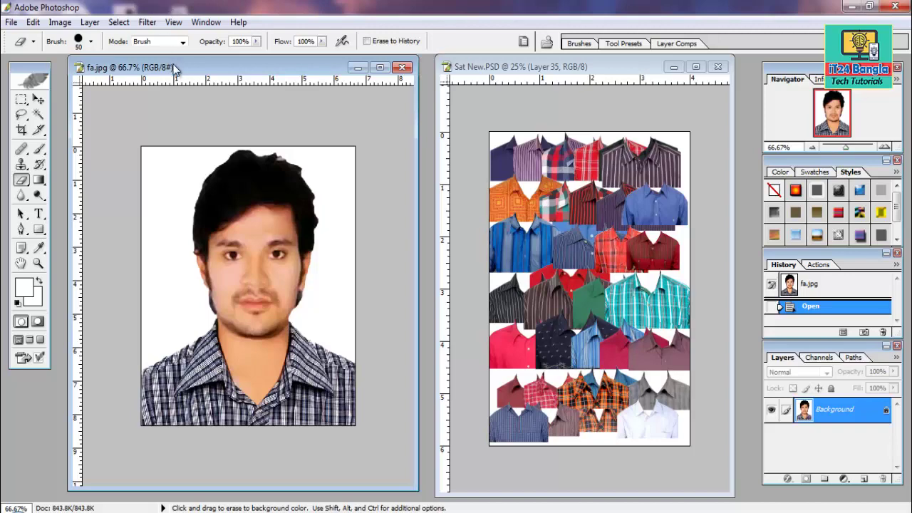
Copy the plain pink shirt layer from Sat New.PSD into fa.jpg and place it over the man's checked shirt.
drag(174, 67, 164, 64)
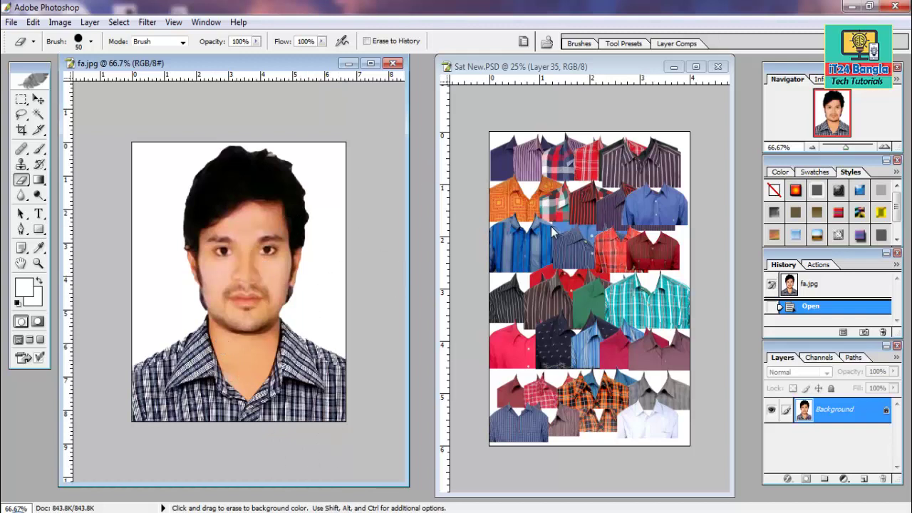
click(560, 67)
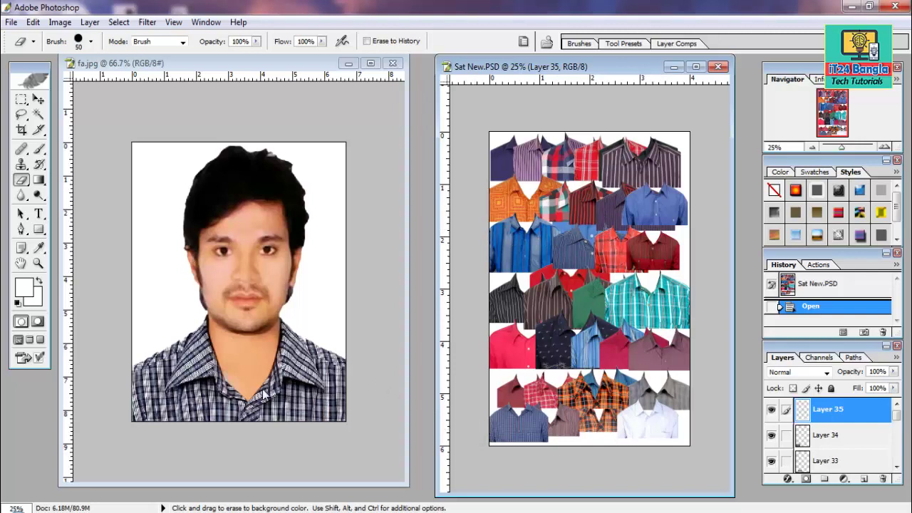
click(39, 99)
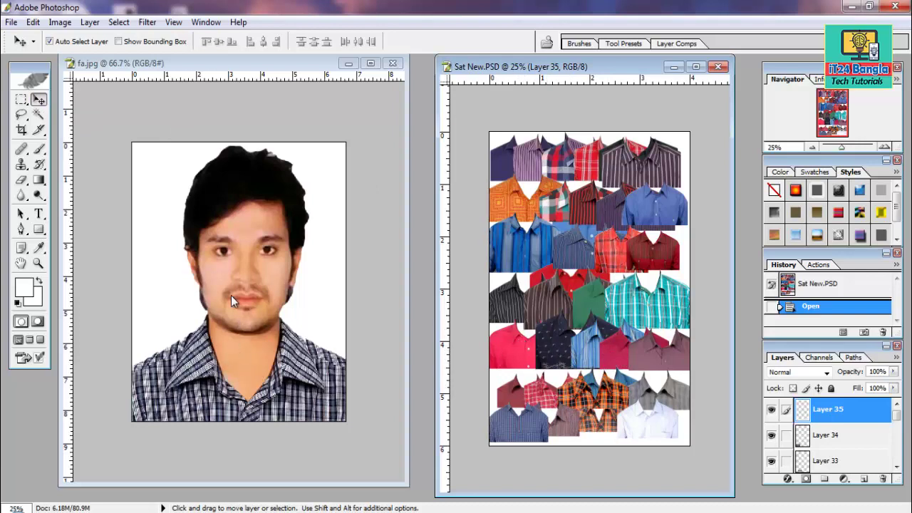
click(510, 360)
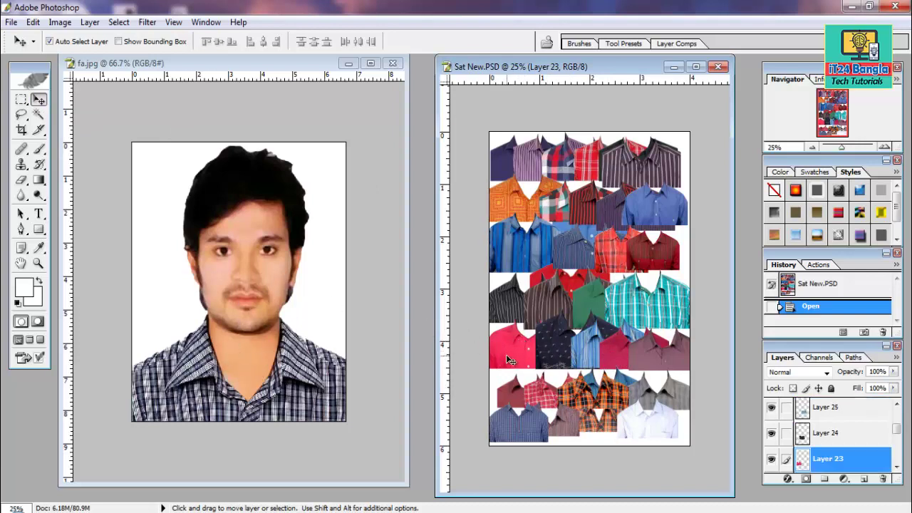
drag(518, 360, 271, 391)
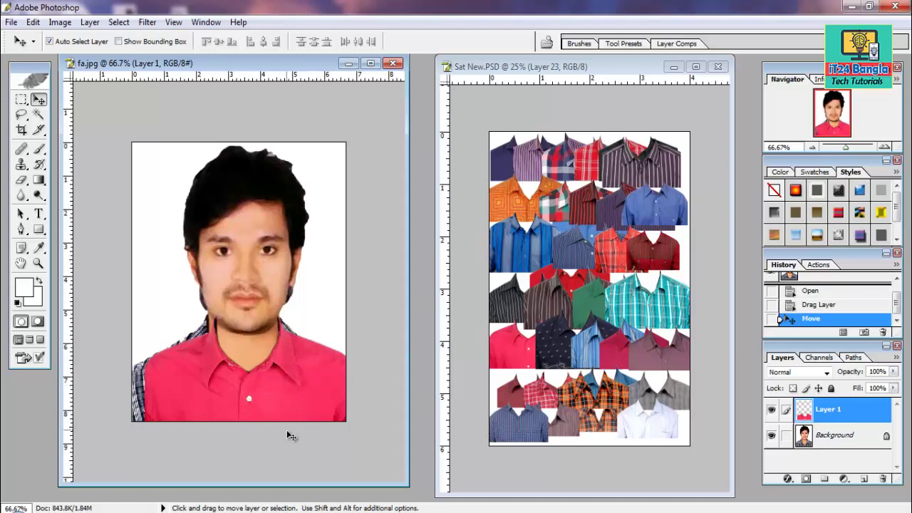
Scale the pink shirt proportionally to about 114% with Free Transform and align its collar and shoulders with the man's neck and body.
key(ctrl+t)
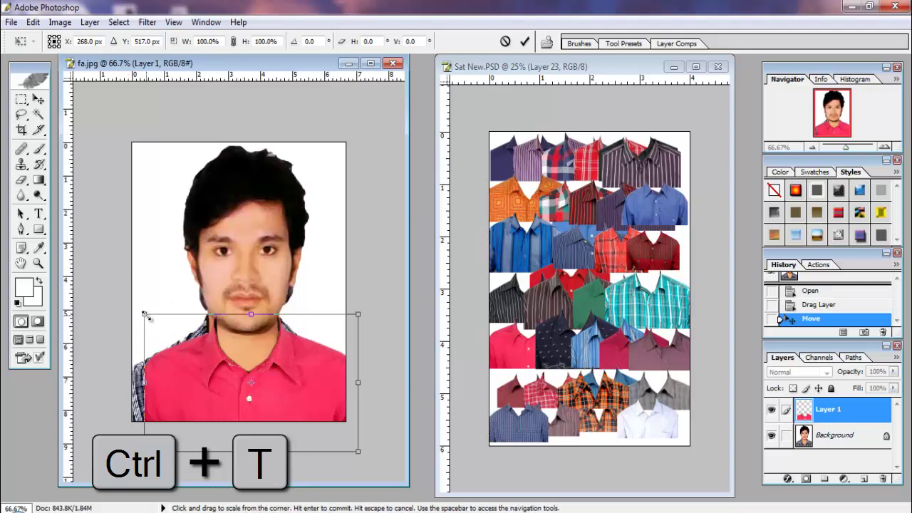
drag(144, 313, 131, 307)
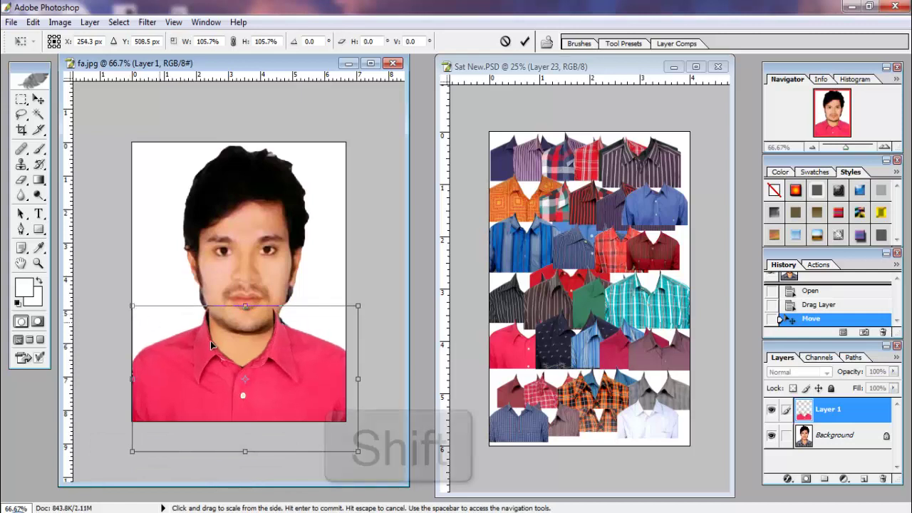
drag(281, 369, 283, 379)
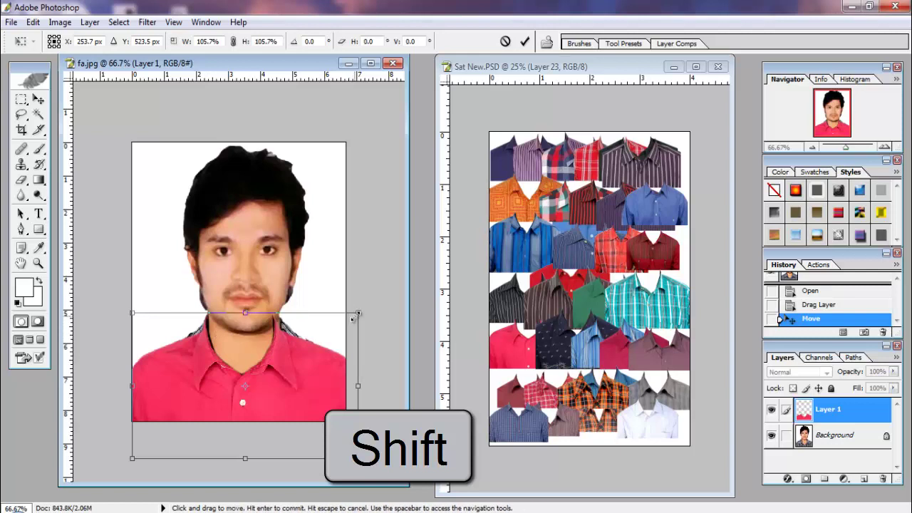
drag(358, 311, 367, 306)
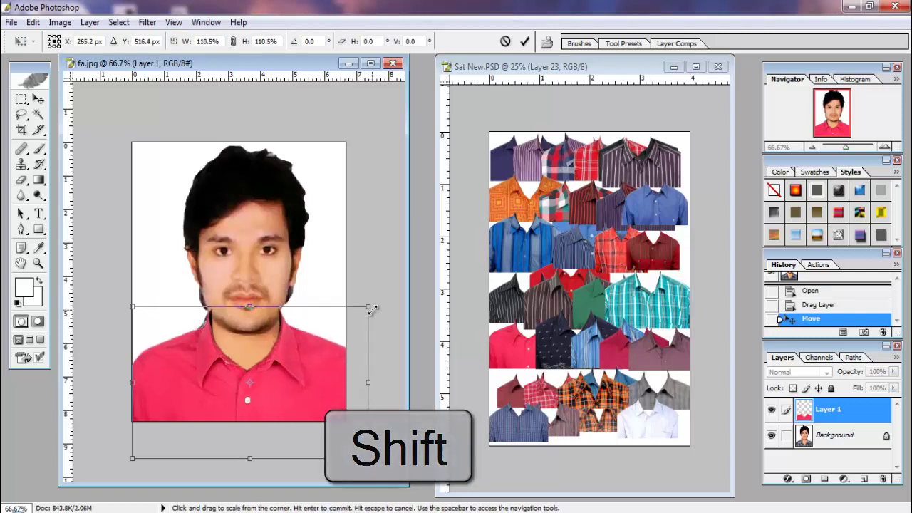
mouse_move(313, 370)
mouse_down()
mouse_move(297, 389)
mouse_move(303, 369)
mouse_up()
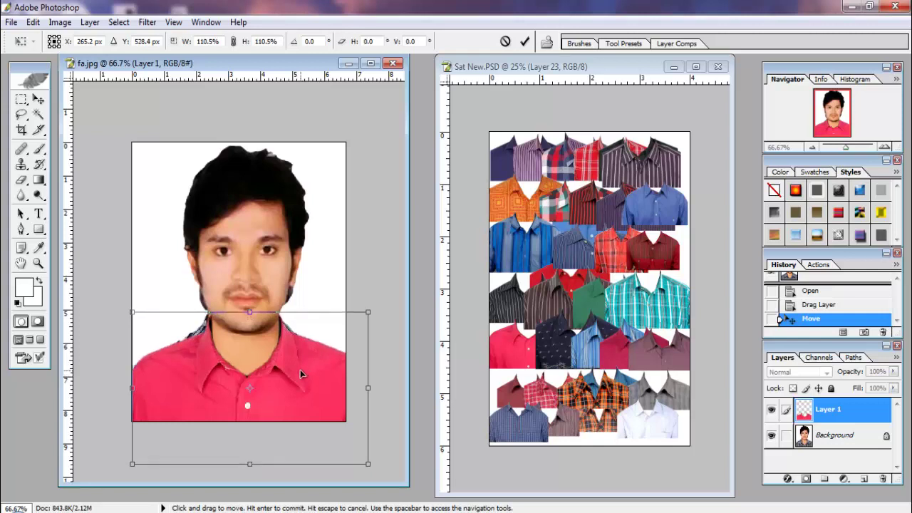
drag(130, 313, 126, 308)
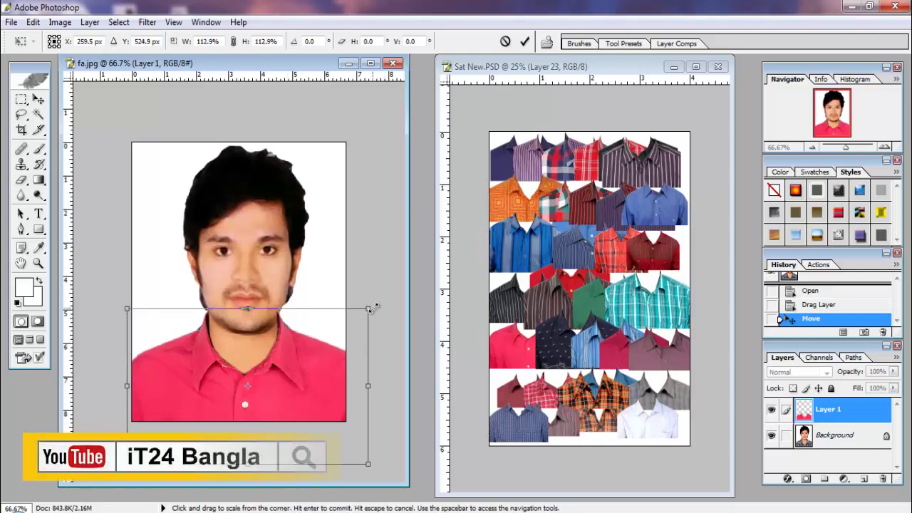
drag(369, 308, 371, 307)
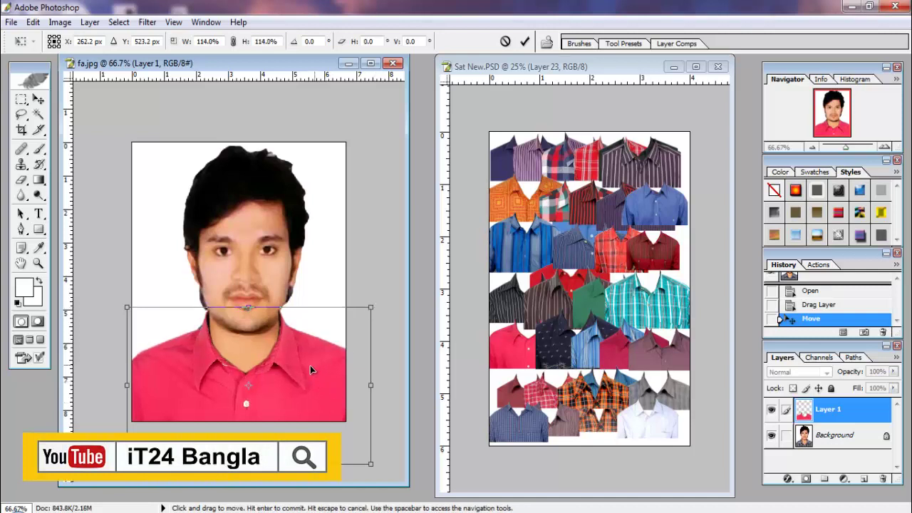
drag(277, 376, 277, 383)
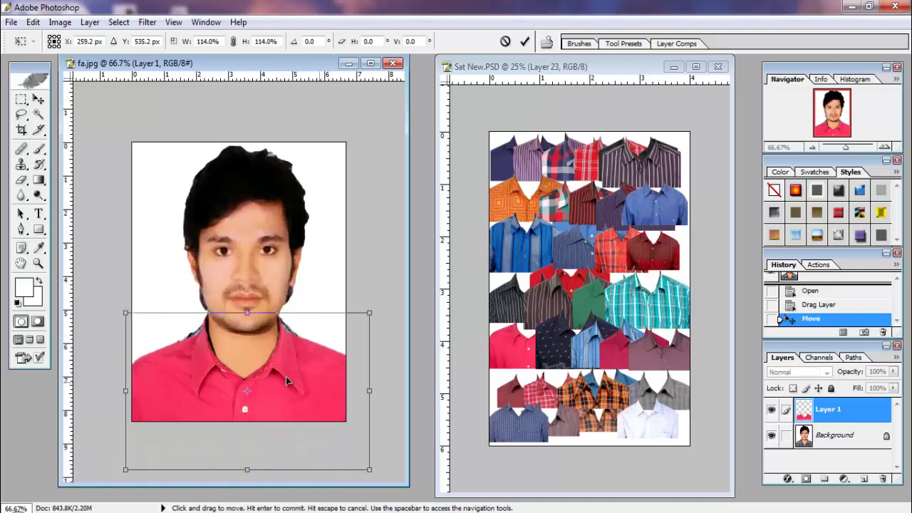
key(Right)
key(Up)
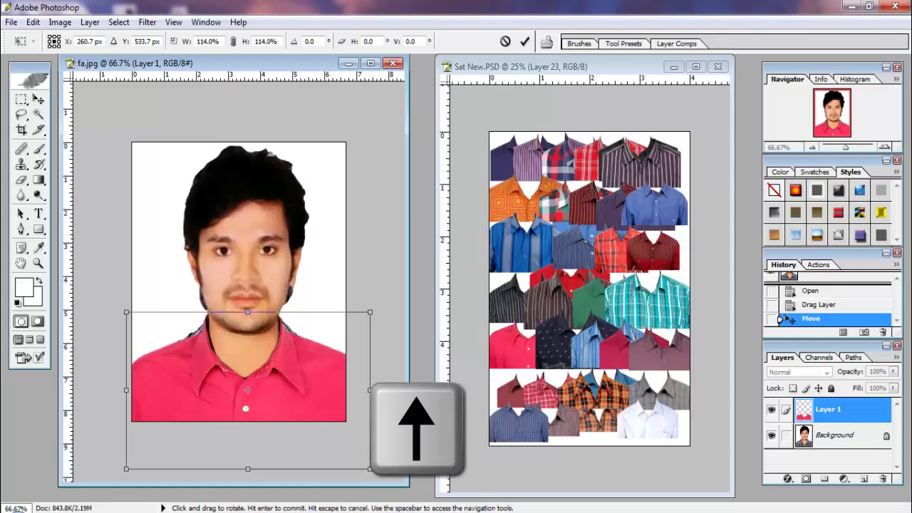
key(Return)
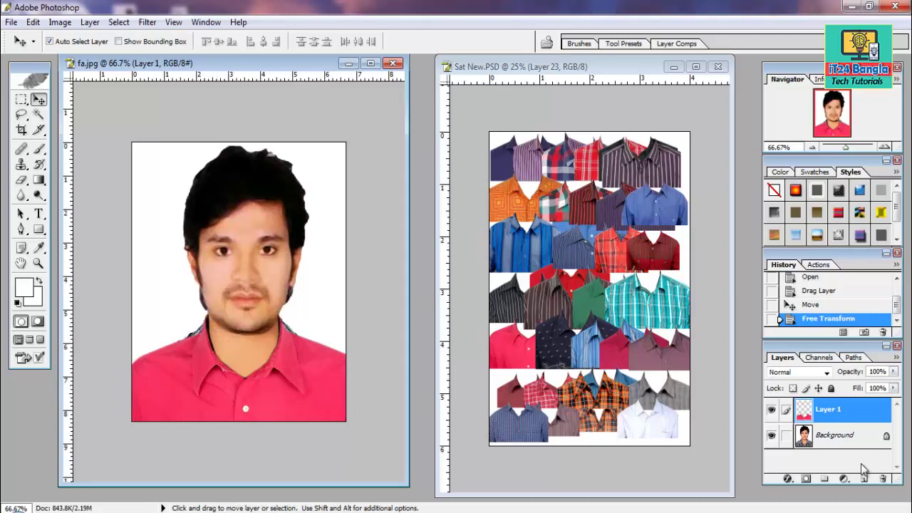
Erase the checked shirt edges showing beside the neck and along both shoulders on the Background layer, using the Eraser at 100% opacity.
click(805, 442)
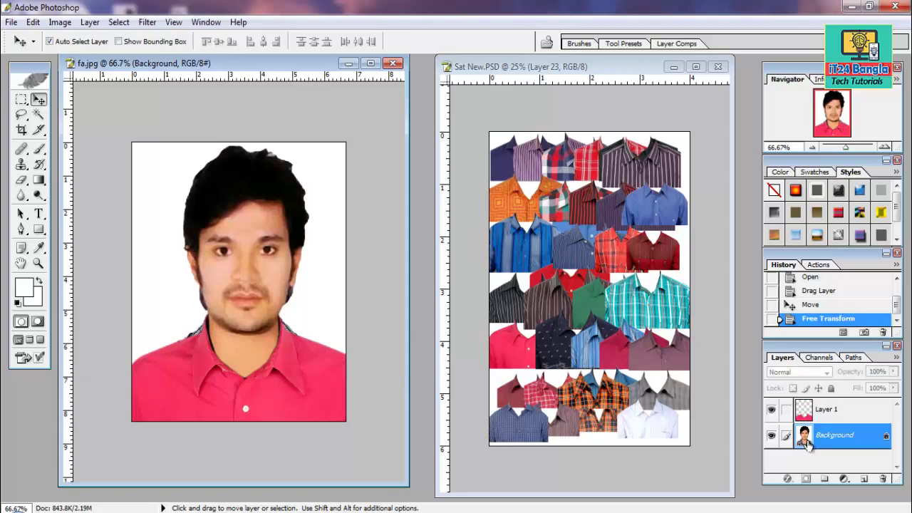
click(23, 182)
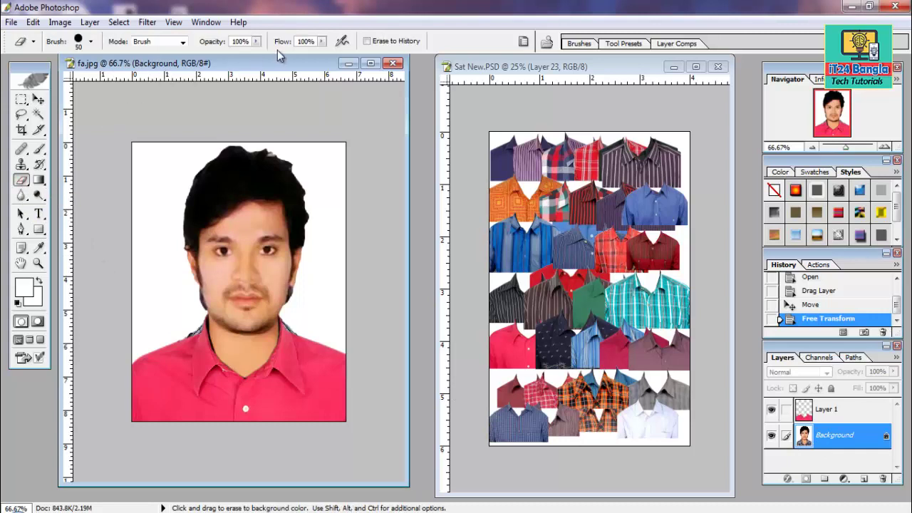
click(256, 42)
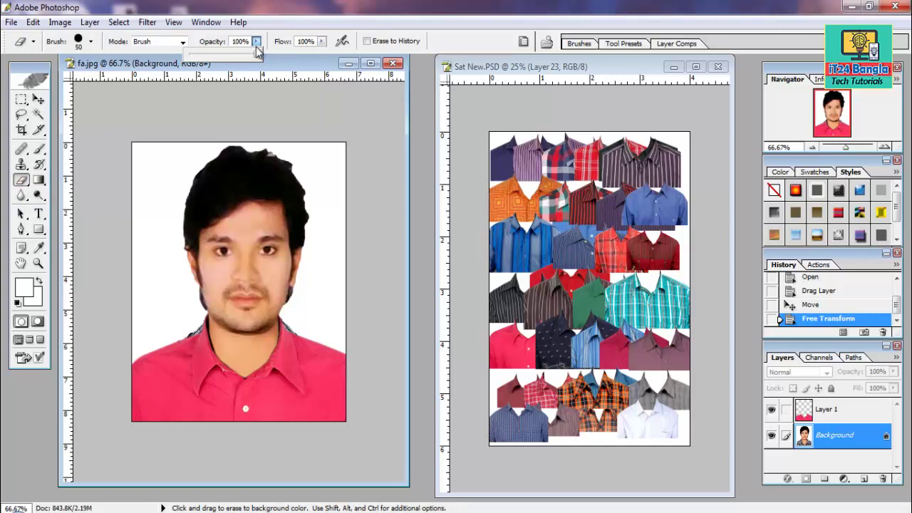
click(328, 44)
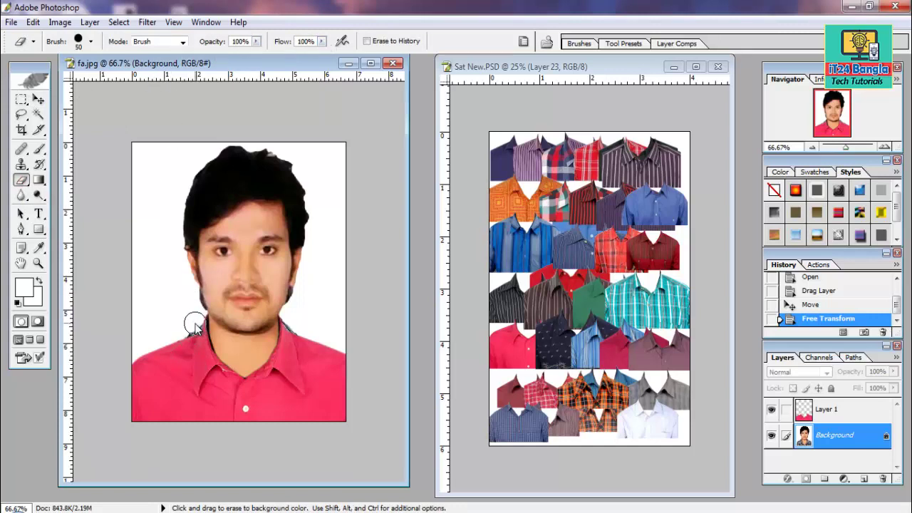
drag(193, 326, 178, 345)
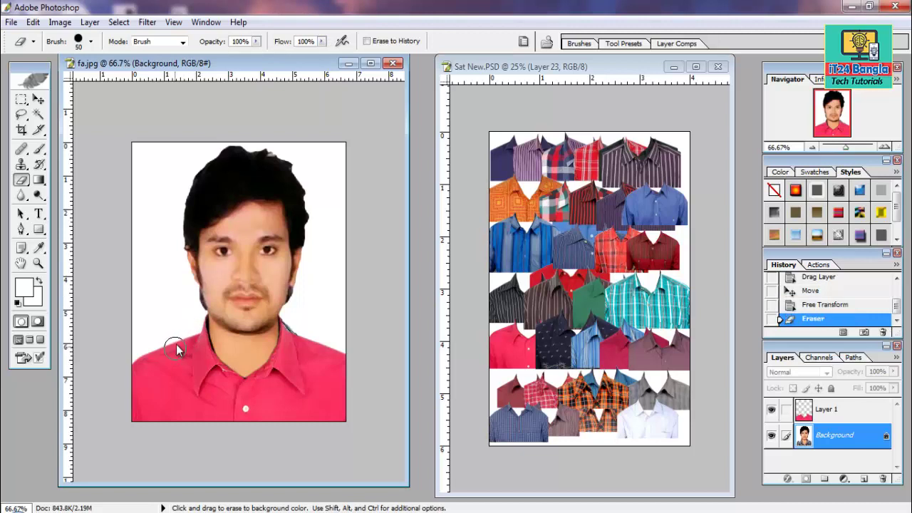
click(289, 334)
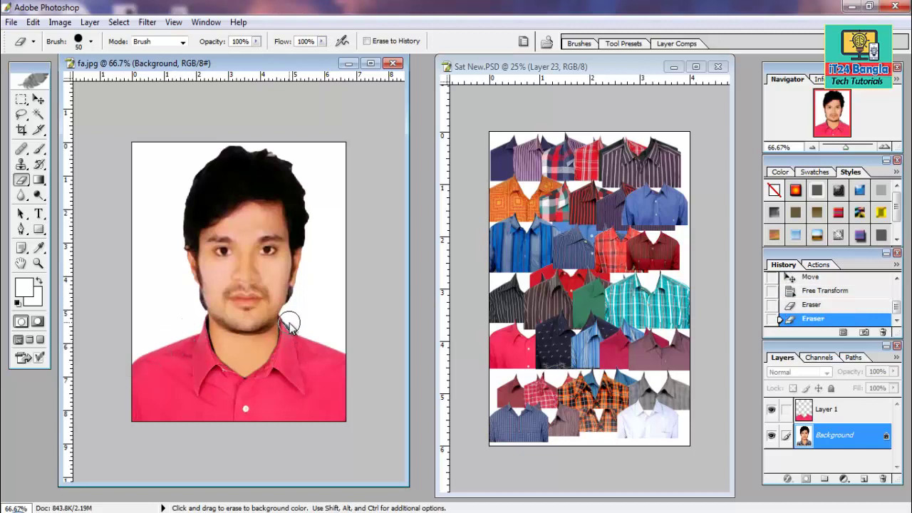
drag(304, 344, 352, 363)
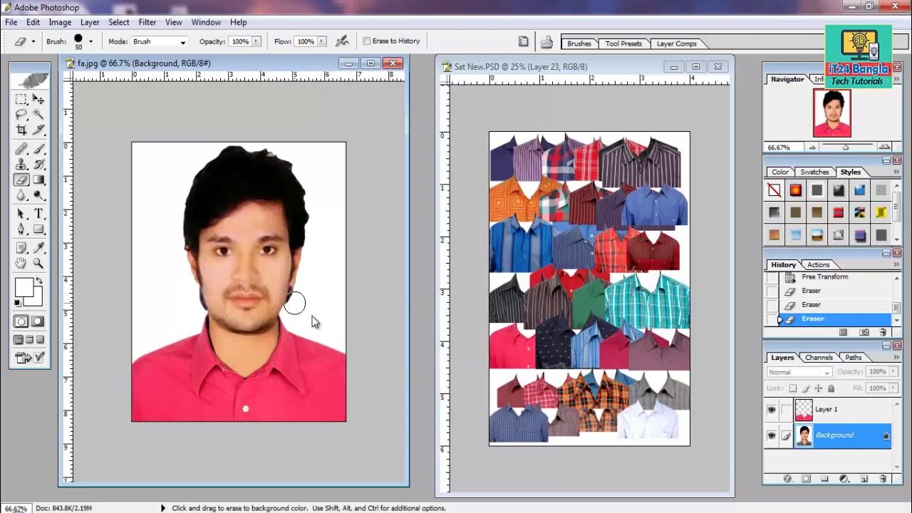
Copy the white shirt from Sat New.PSD into fa.jpg, hide the pink shirt layer, and position the white shirt below the neck.
click(657, 428)
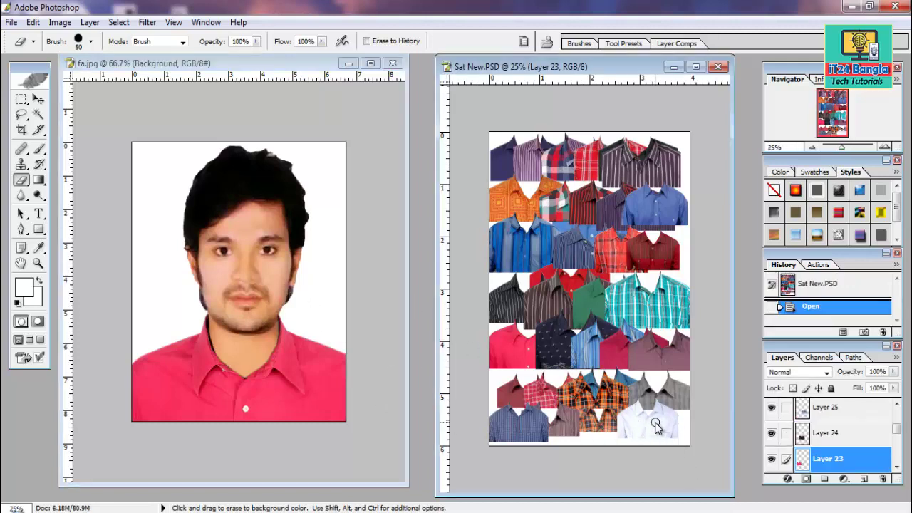
click(39, 99)
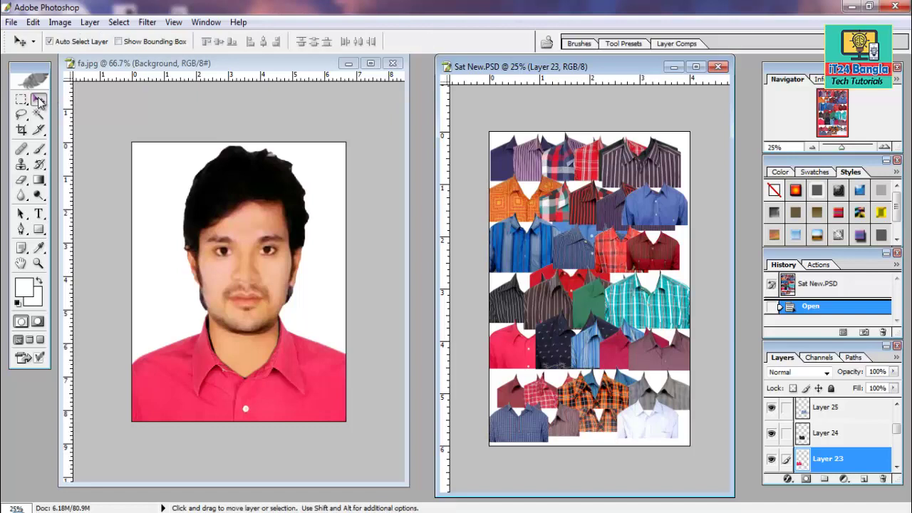
click(657, 430)
drag(657, 430, 242, 394)
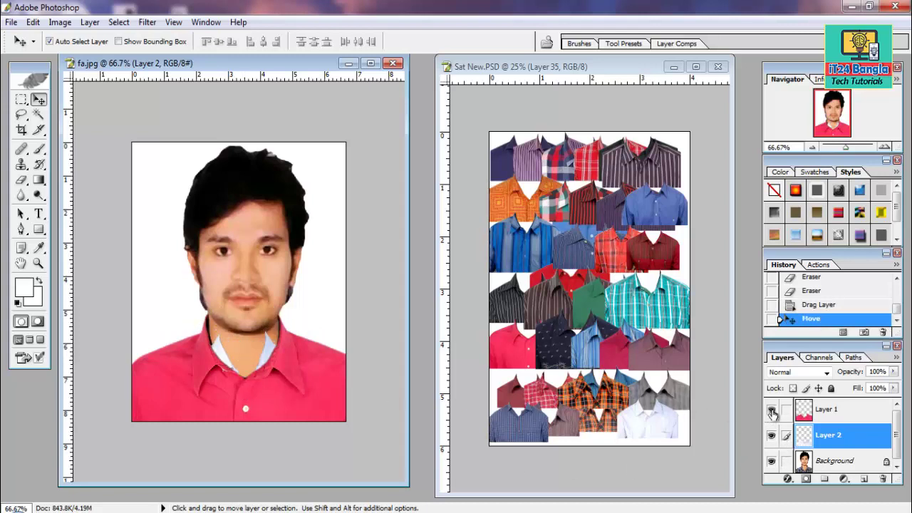
click(772, 411)
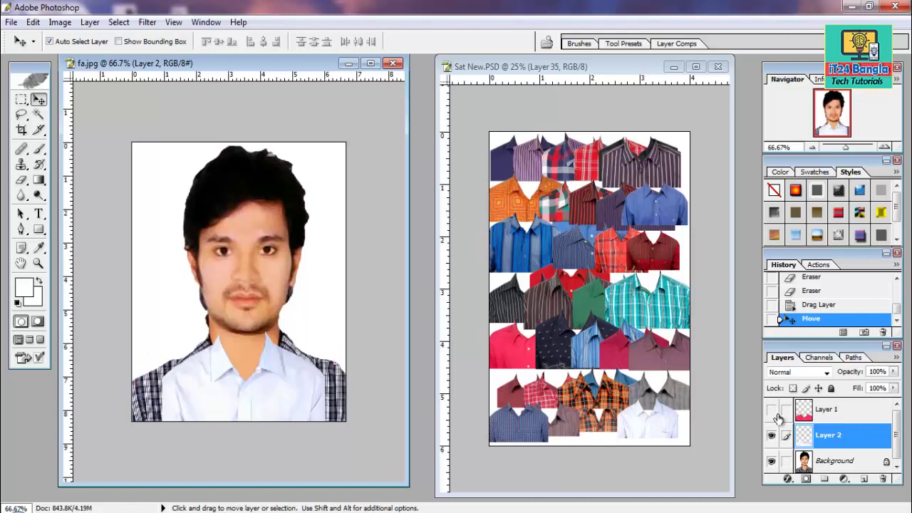
mouse_move(272, 406)
mouse_down()
mouse_move(256, 396)
mouse_move(284, 413)
mouse_up()
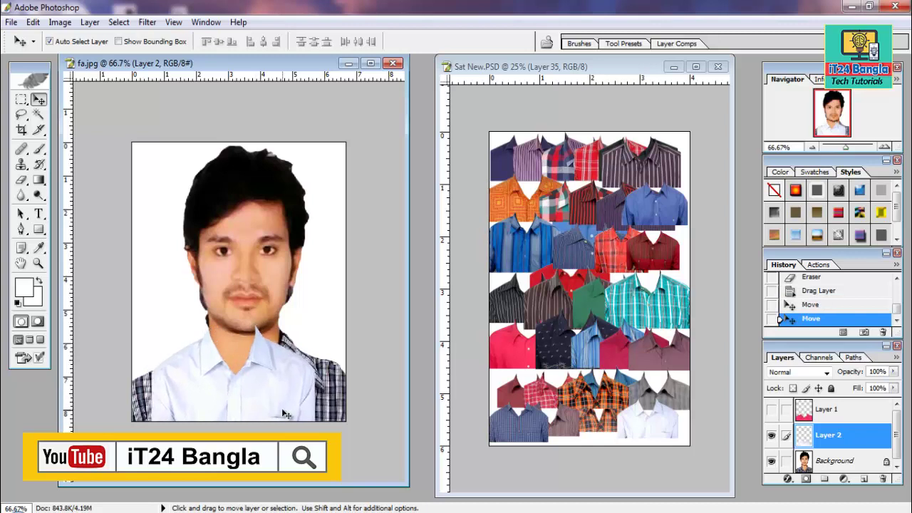
Scale the white shirt proportionally to about 151% with Free Transform and move it to cover the checked shirt.
key(ctrl+t)
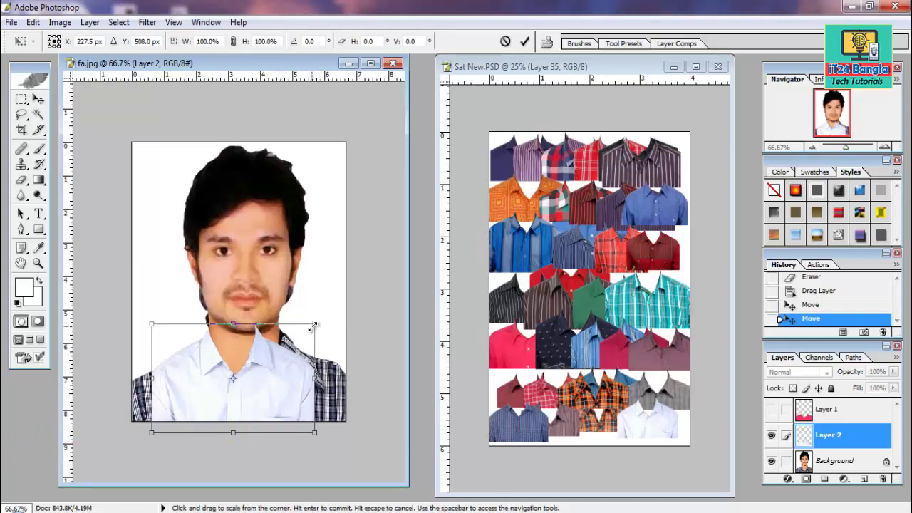
drag(315, 325, 376, 300)
drag(314, 385, 295, 415)
drag(351, 314, 376, 299)
drag(319, 391, 310, 408)
drag(362, 476, 358, 463)
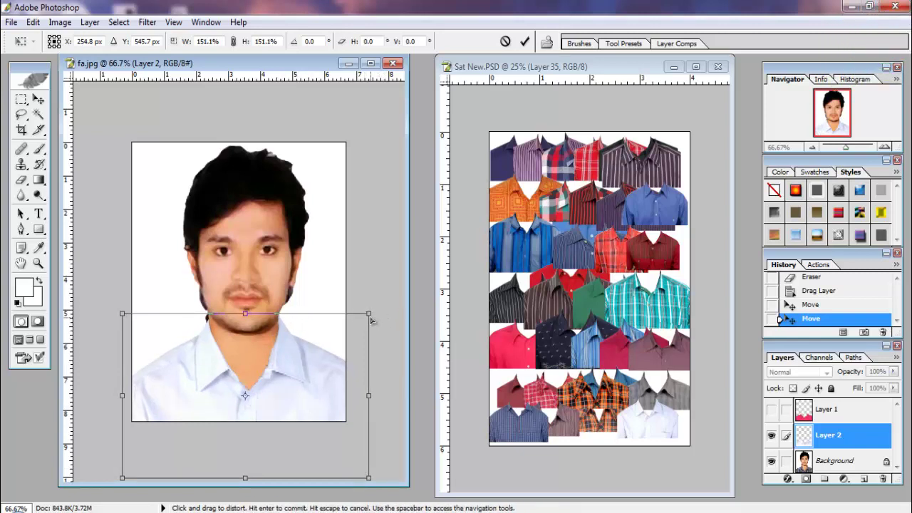
Distort the white shirt's two upper corners to fit the neck and shoulders, apply the transform, and nudge the shirt upward.
drag(370, 318, 371, 328)
drag(370, 328, 364, 326)
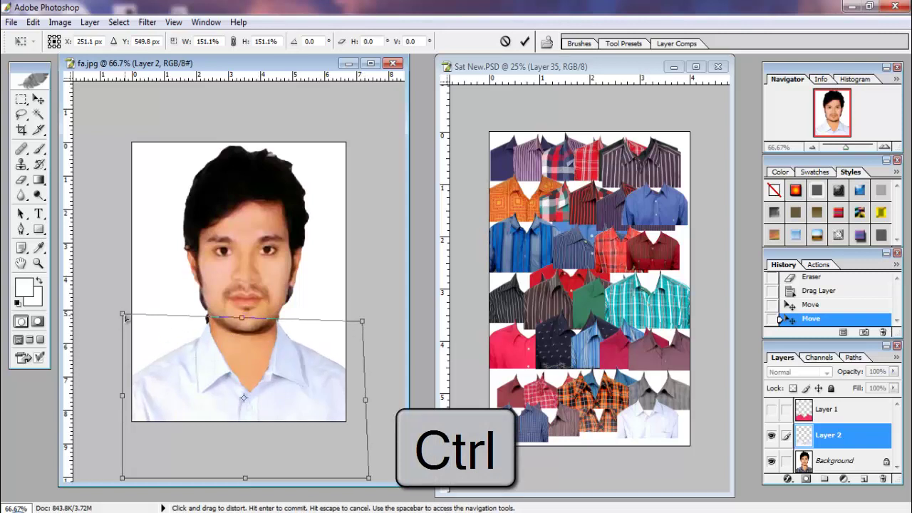
drag(126, 317, 122, 312)
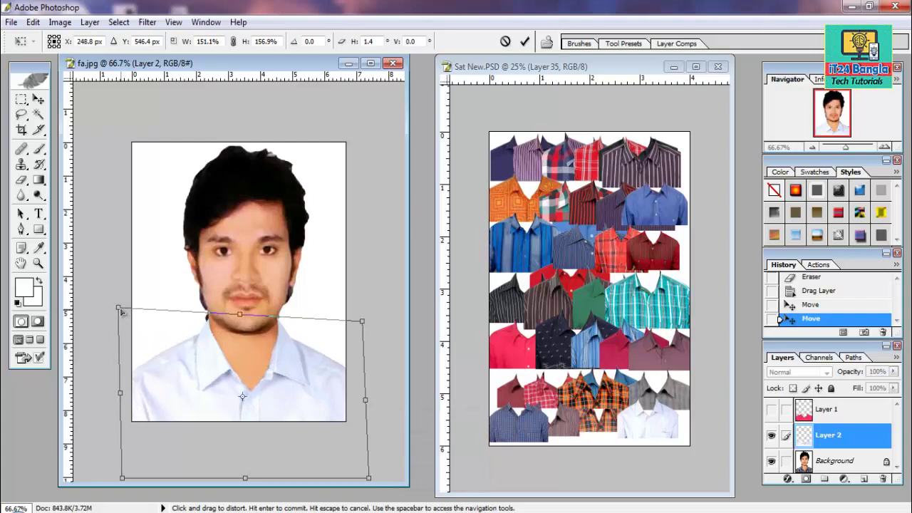
key(Return)
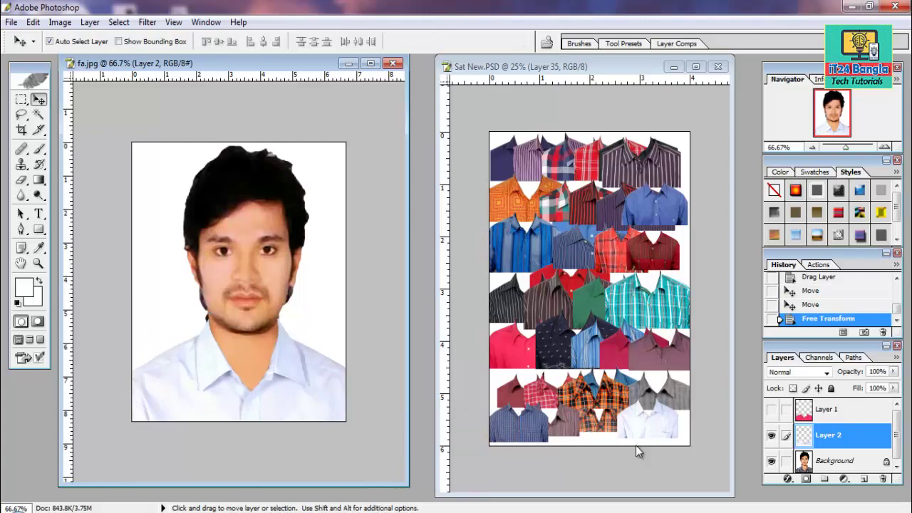
key(Up)
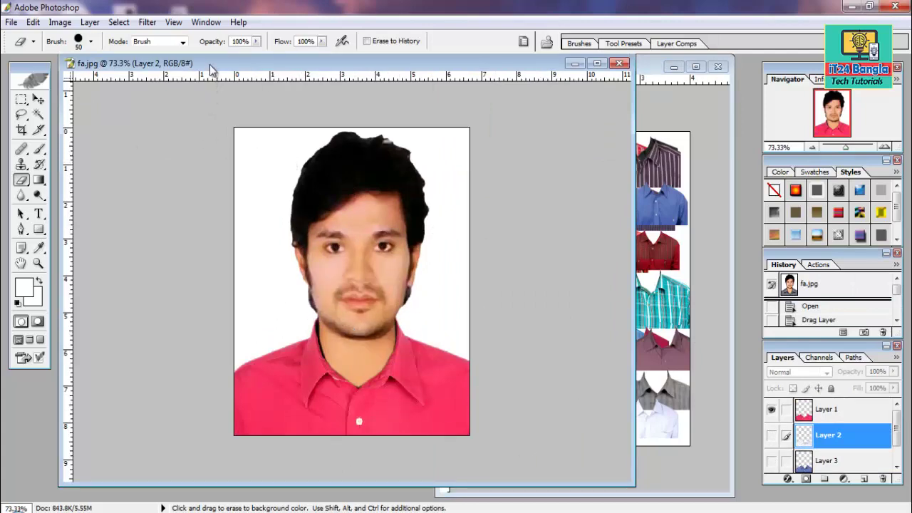
Save a copy of the edited portrait as a JPEG named 44444 on the Desktop, at Maximum quality 12 with Baseline ("Standard") format.
click(11, 22)
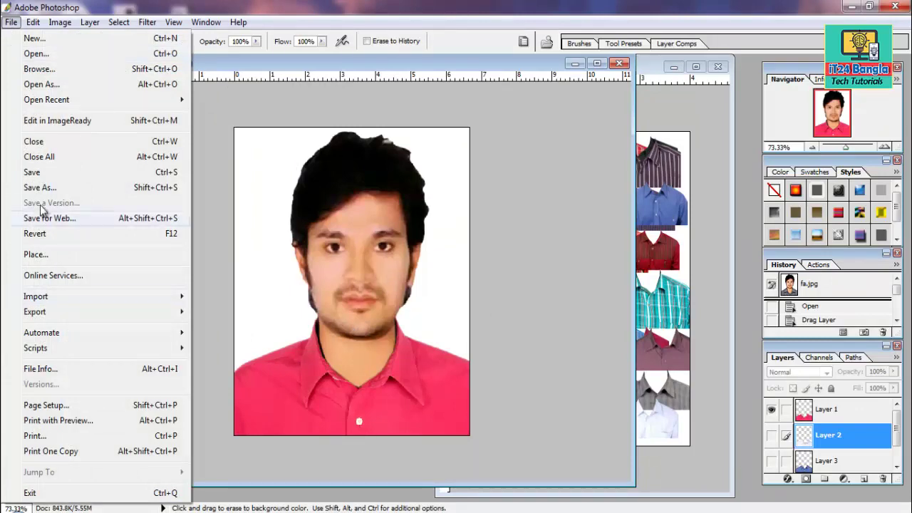
click(41, 187)
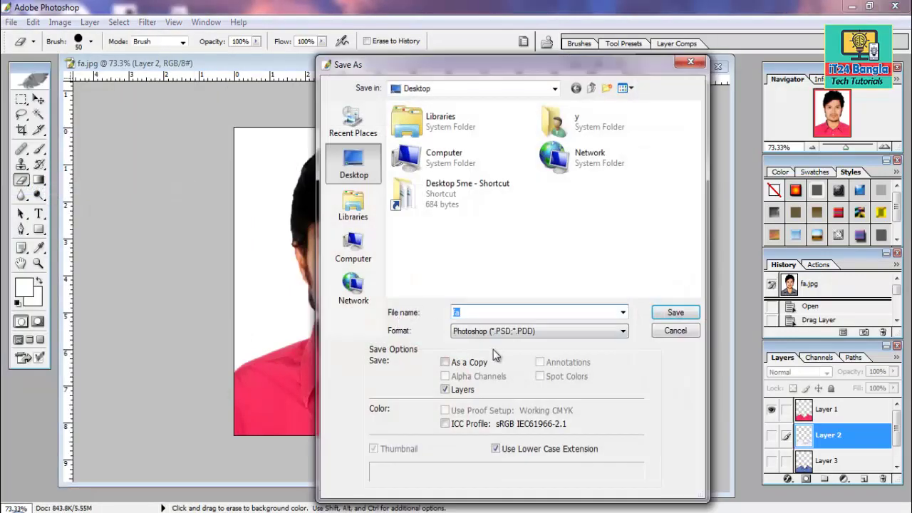
click(498, 329)
click(482, 401)
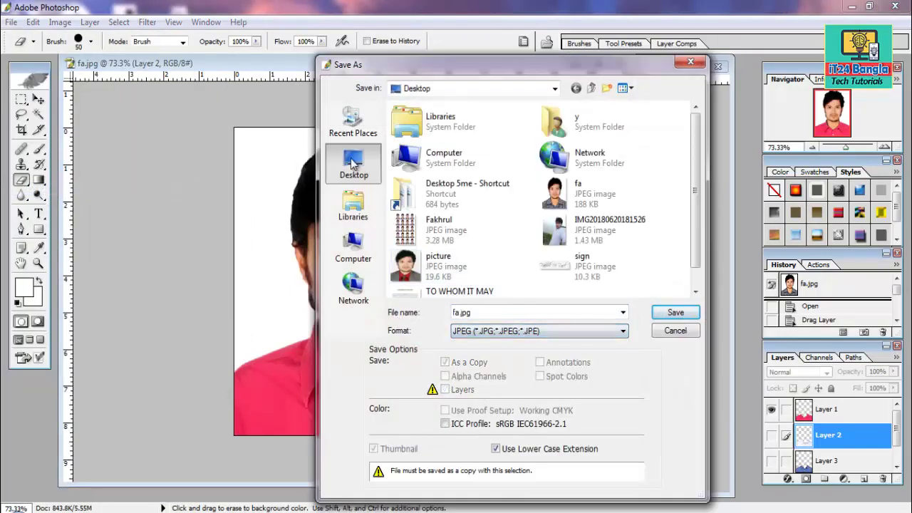
click(500, 312)
text(44444)
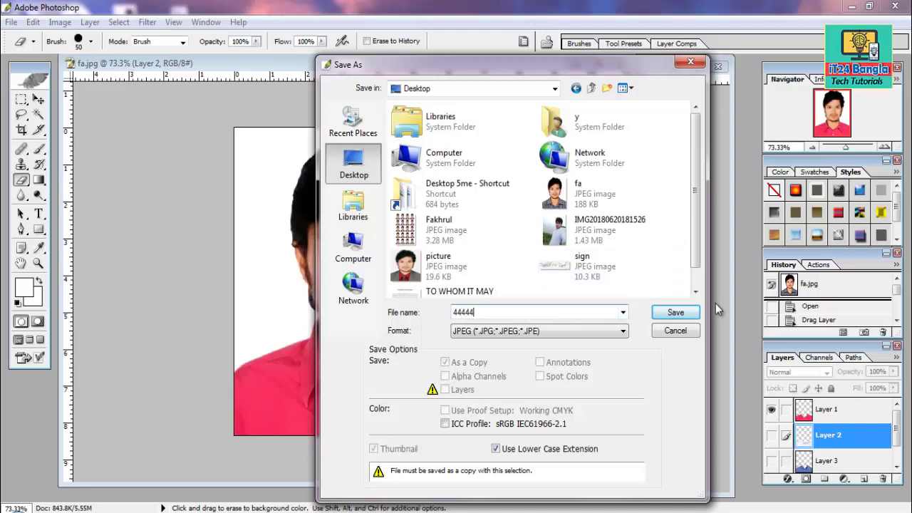
click(676, 312)
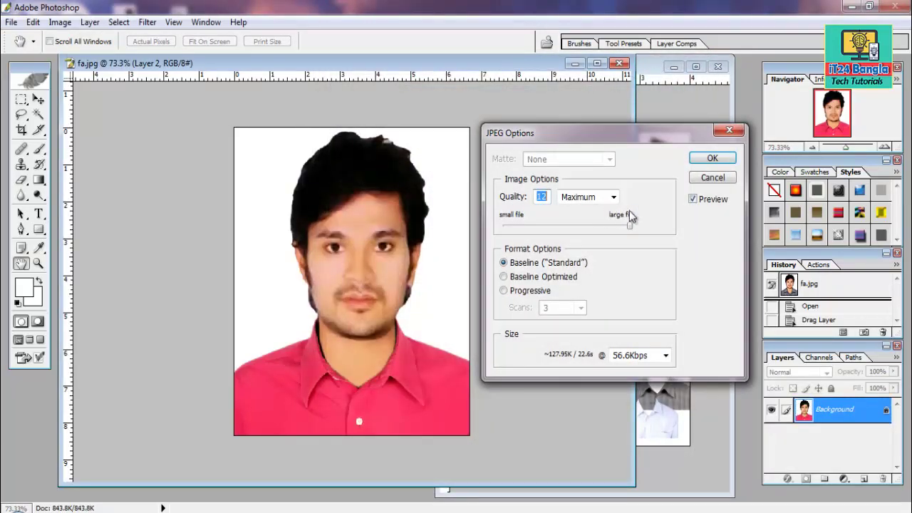
click(712, 158)
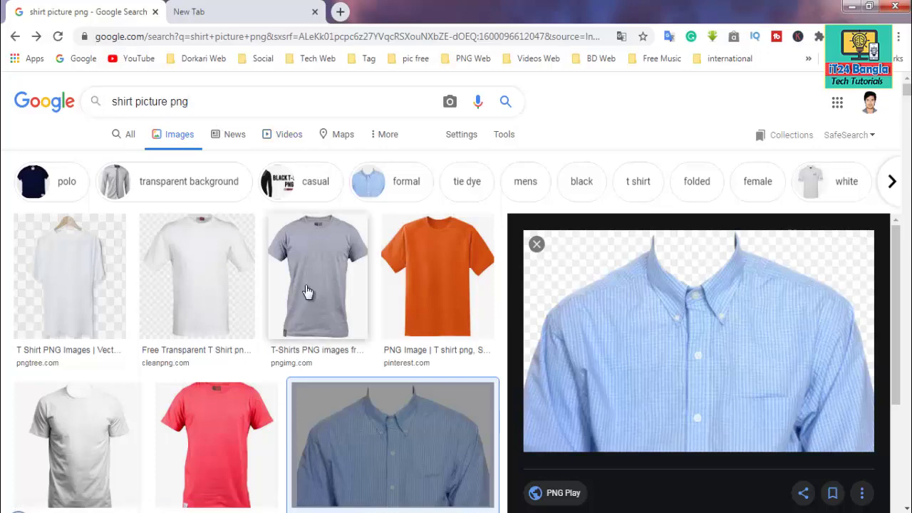
In Chrome, look through the Google Images results for "shirt picture png" and the related images of the blue dress shirt.
scroll(470, 285, down, 2)
scroll(520, 282, down, 8)
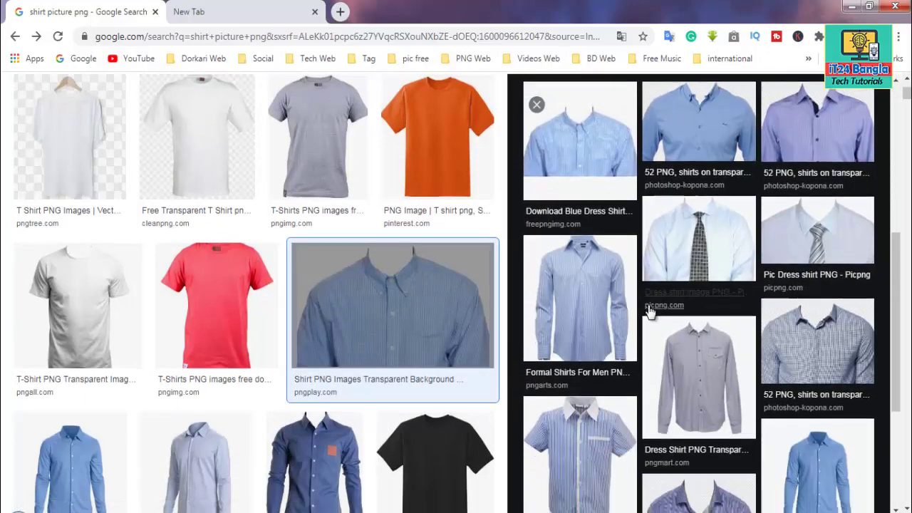
scroll(703, 306, up, 2)
scroll(762, 349, up, 6)
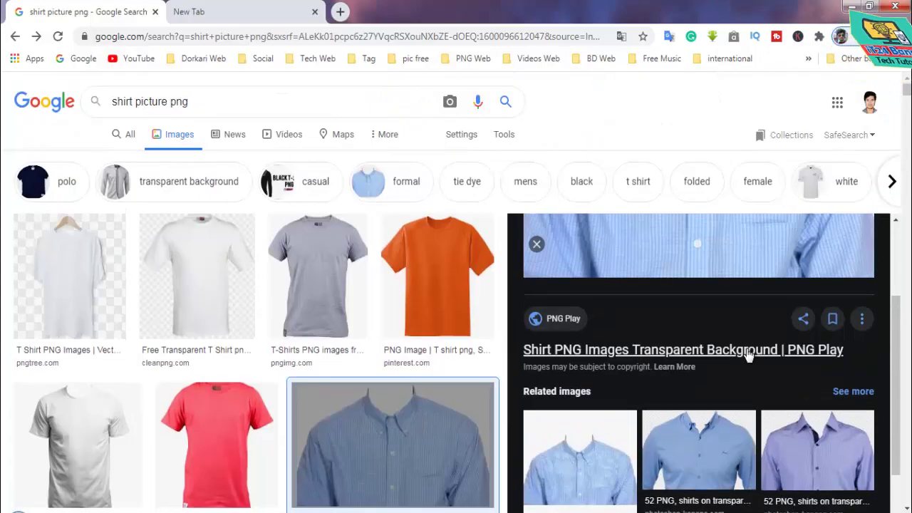
scroll(634, 349, down, 8)
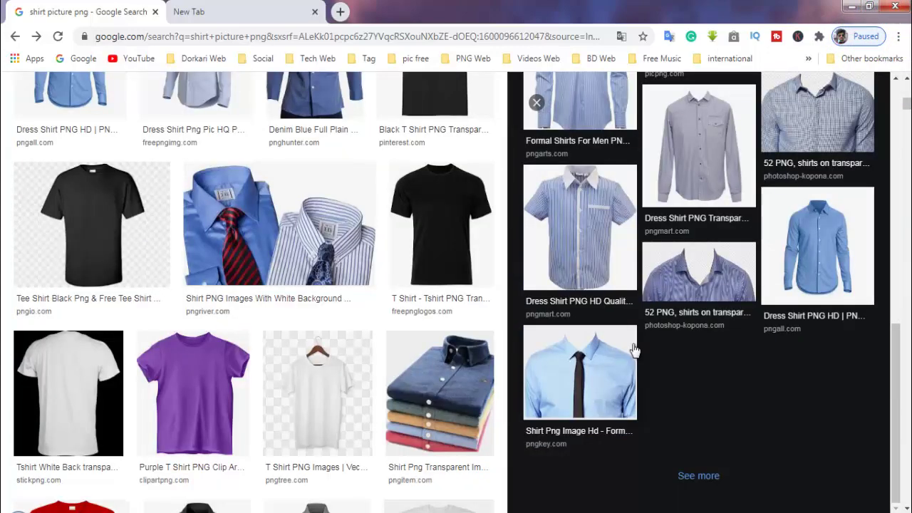